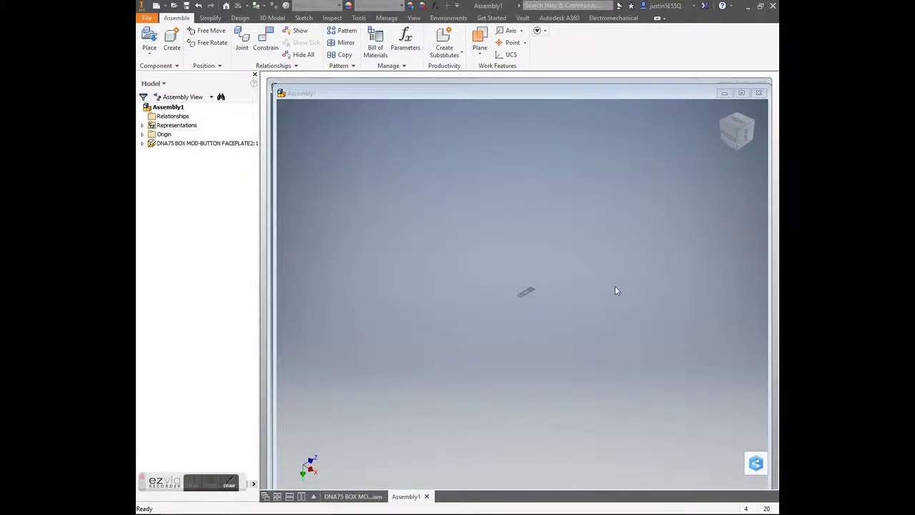
Step: Place two rotated Avidvaper 4 mm SS button instances beside the faceplate
key(Home)
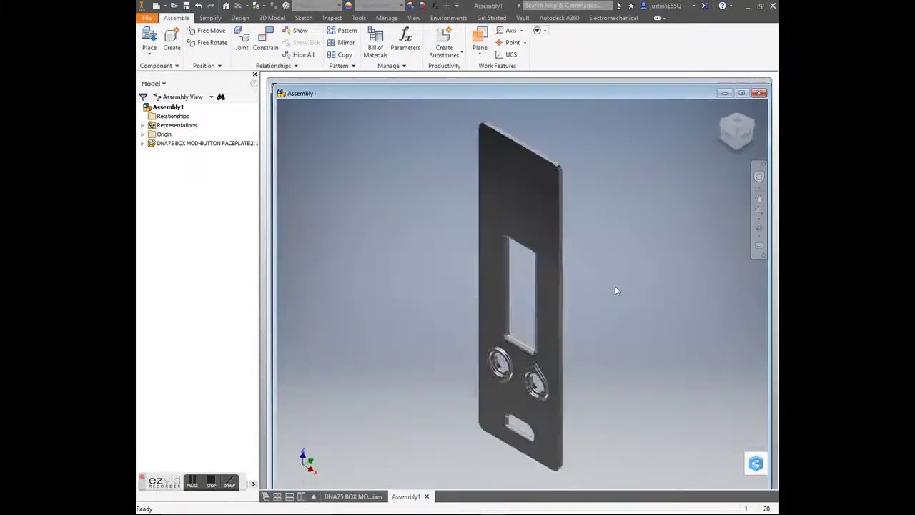
click(722, 115)
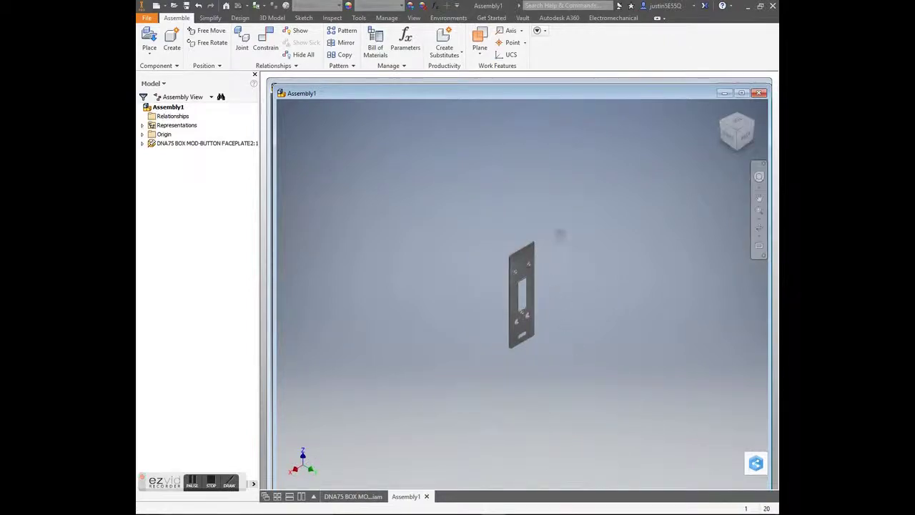
key(p)
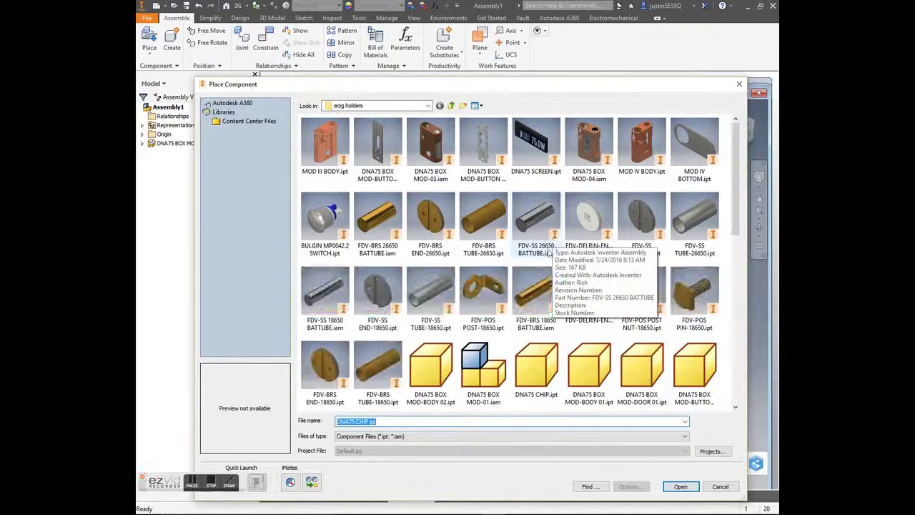
scroll(724, 339, down, 2)
scroll(725, 339, down, 3)
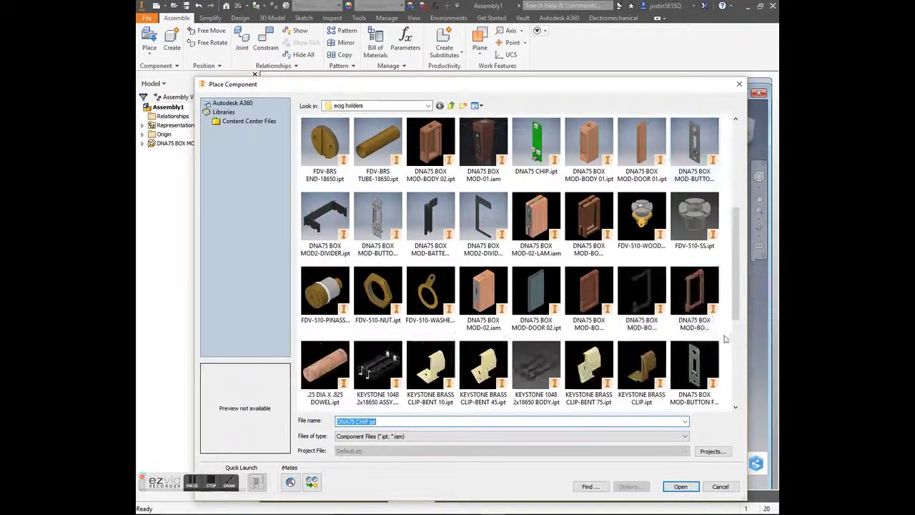
scroll(724, 339, down, 2)
double_click(489, 331)
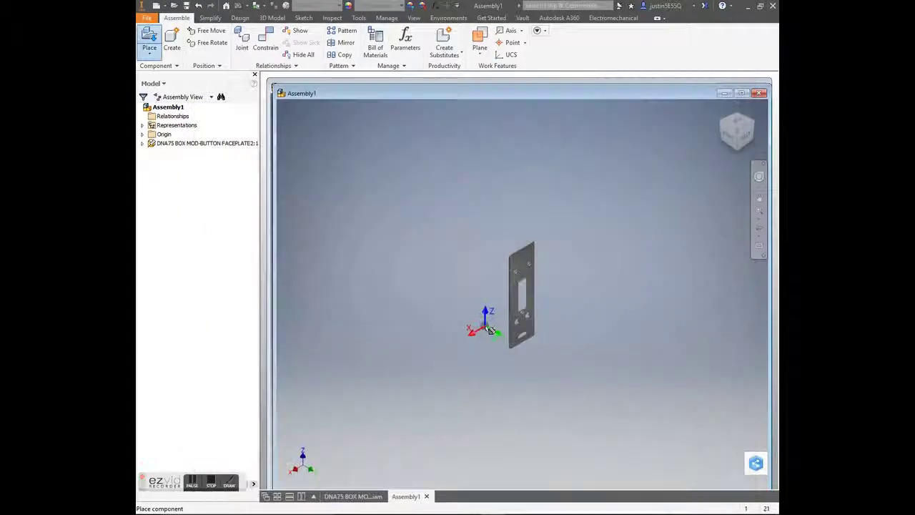
scroll(489, 331, up, 3)
scroll(531, 348, up, 5)
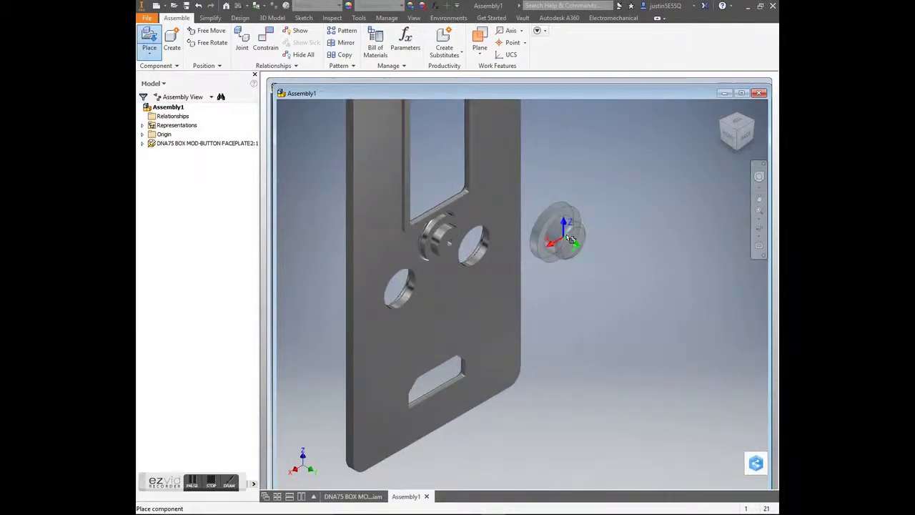
right_click(588, 225)
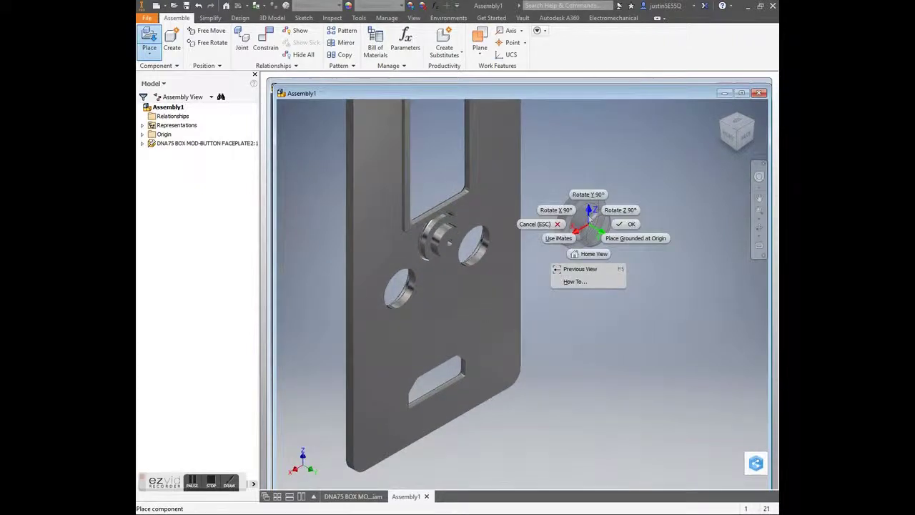
click(580, 215)
right_click(607, 207)
click(621, 206)
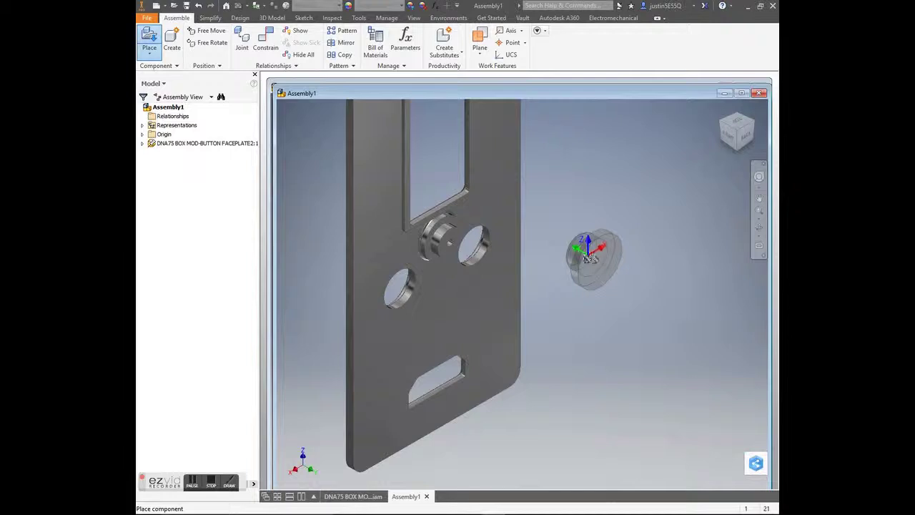
click(566, 247)
click(419, 303)
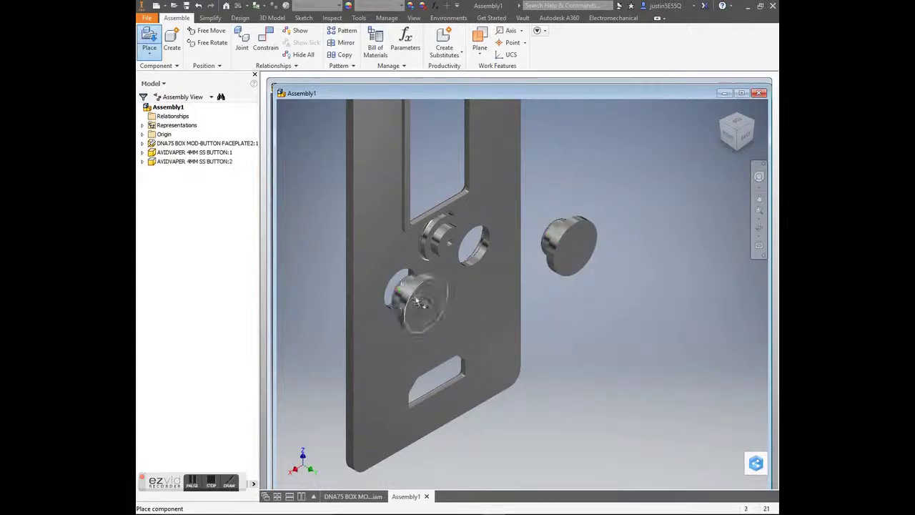
right_click(420, 303)
click(453, 296)
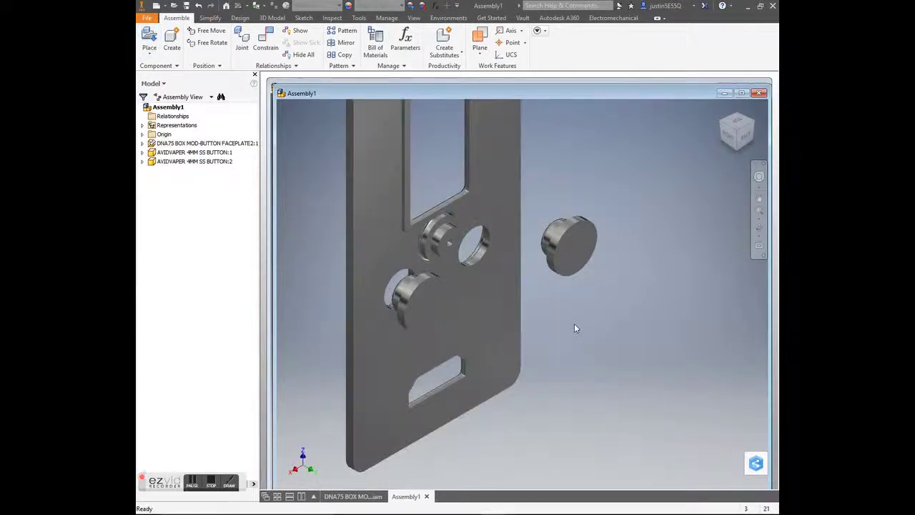
Step: Insert-constrain each button's edge into its matching faceplate hole edge
key(c)
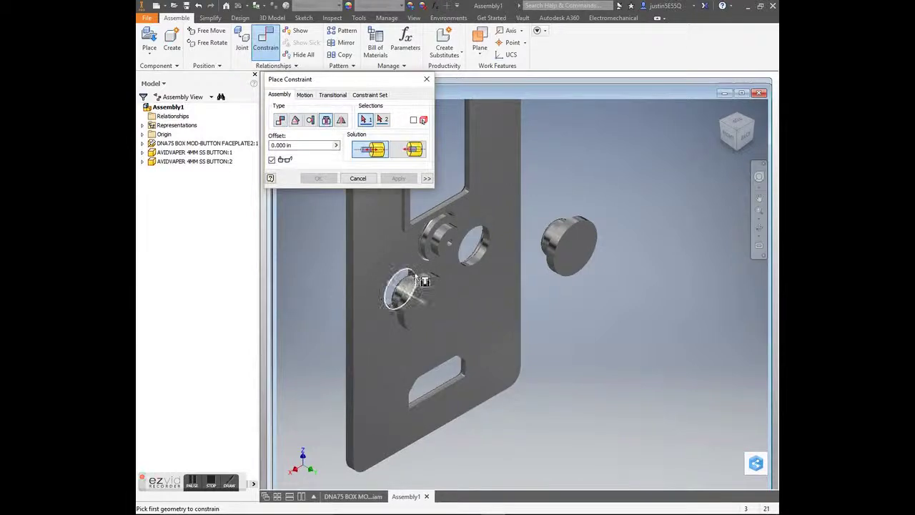
click(409, 285)
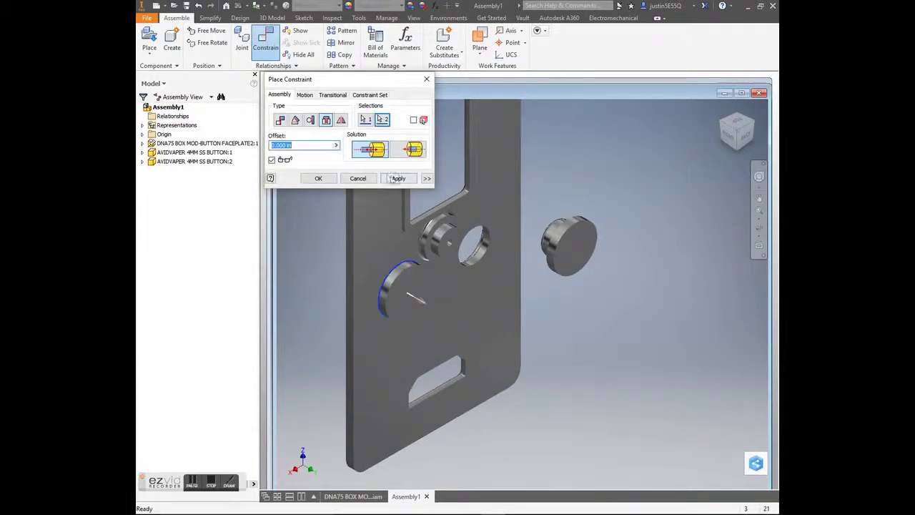
click(395, 178)
click(572, 214)
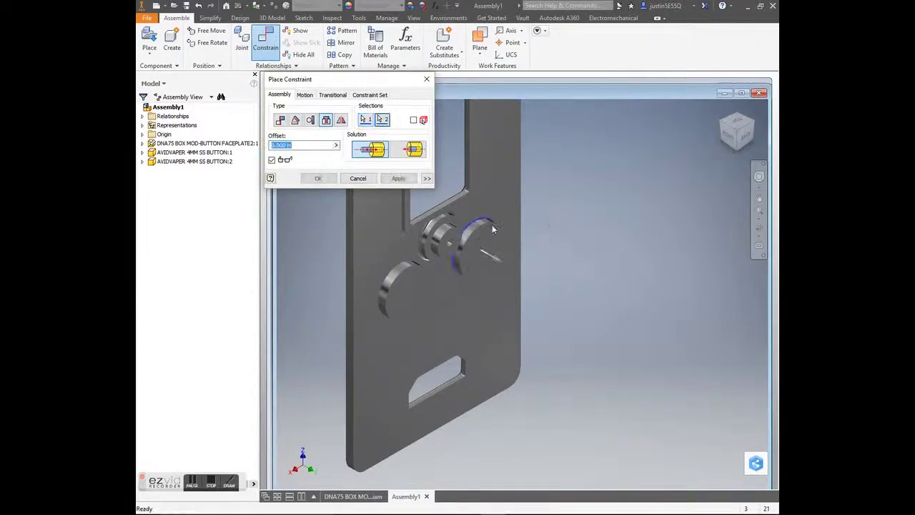
click(492, 229)
click(398, 178)
click(357, 178)
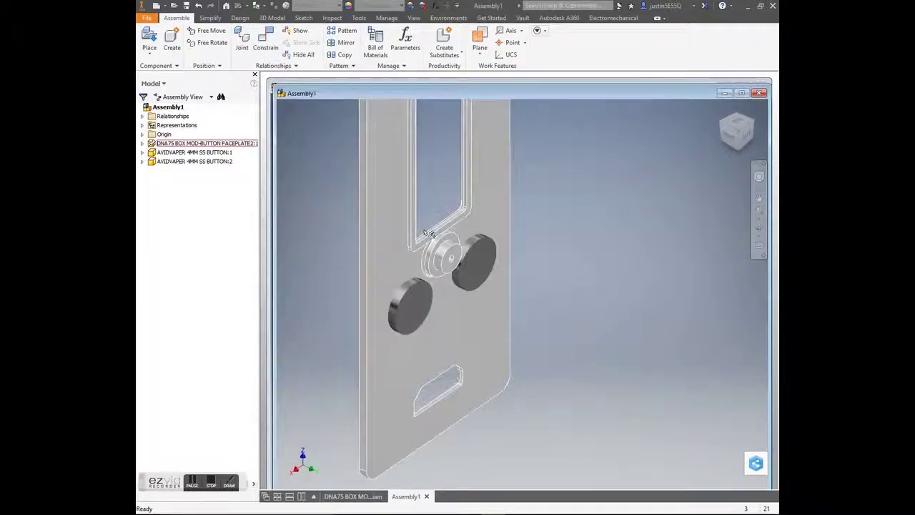
shift+middle_drag(358, 214, 428, 292)
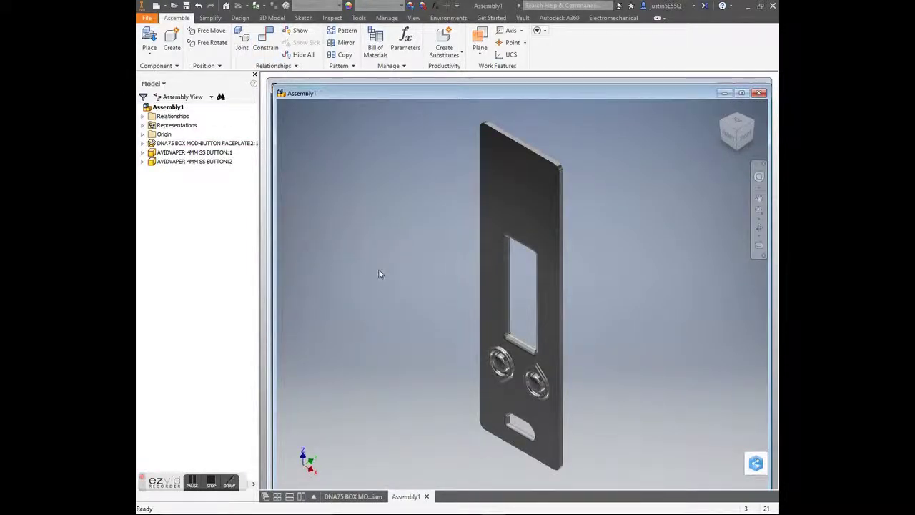
Step: Place the BUTTON PLATE-SHORT part, rotated upright, into the assembly
key(p)
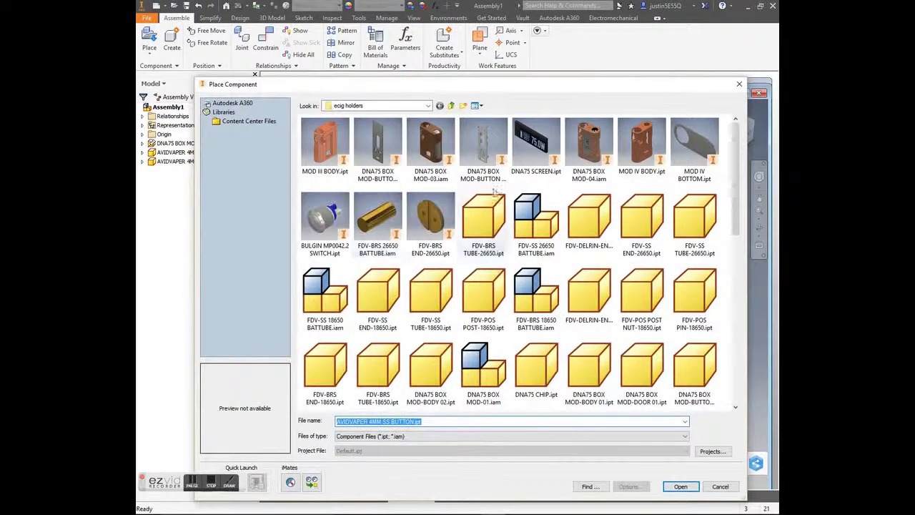
click(481, 146)
double_click(482, 146)
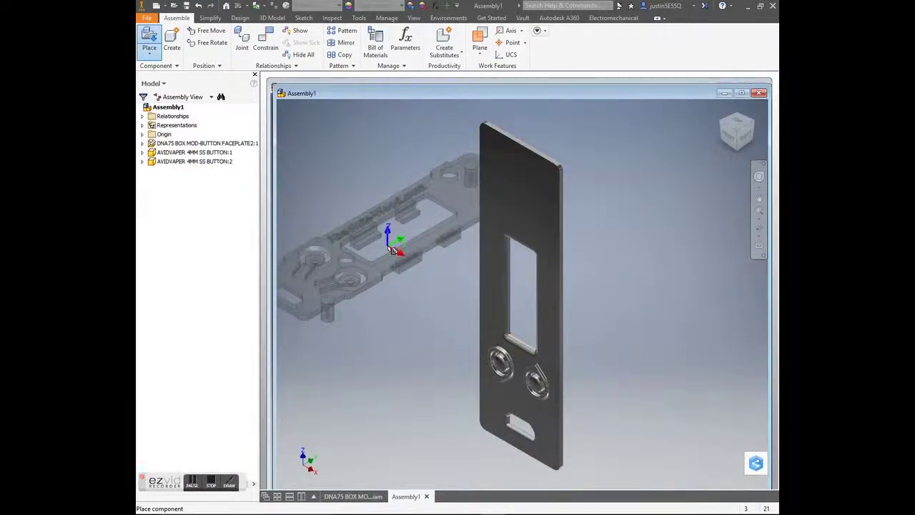
right_click(389, 249)
click(355, 231)
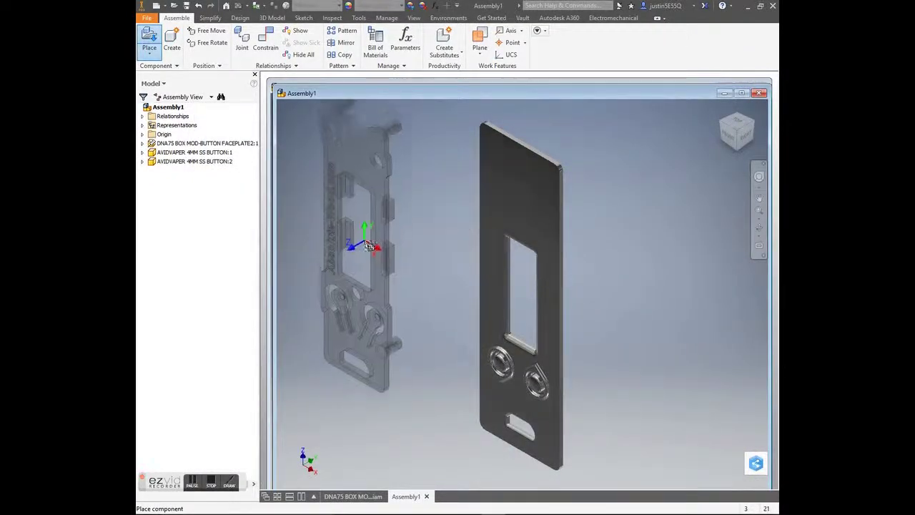
scroll(744, 132, down, 3)
scroll(747, 129, down, 3)
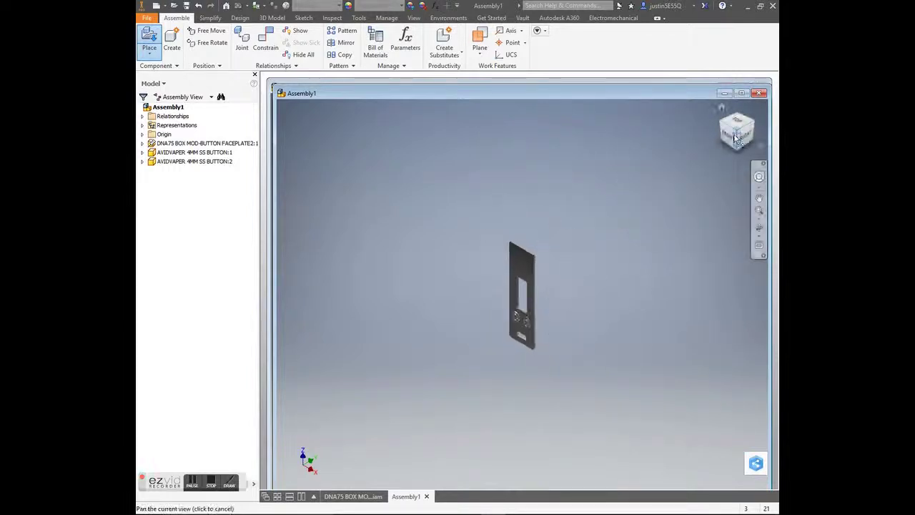
scroll(531, 296, up, 5)
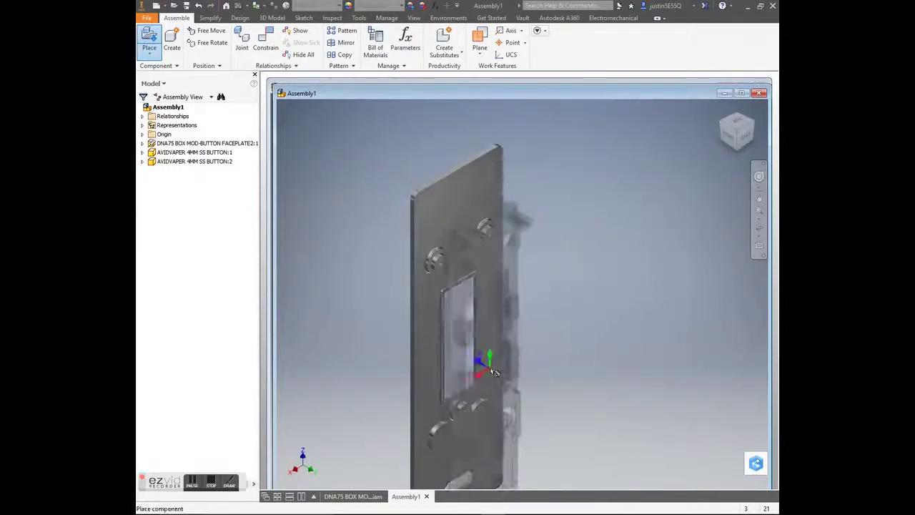
click(503, 371)
right_click(601, 266)
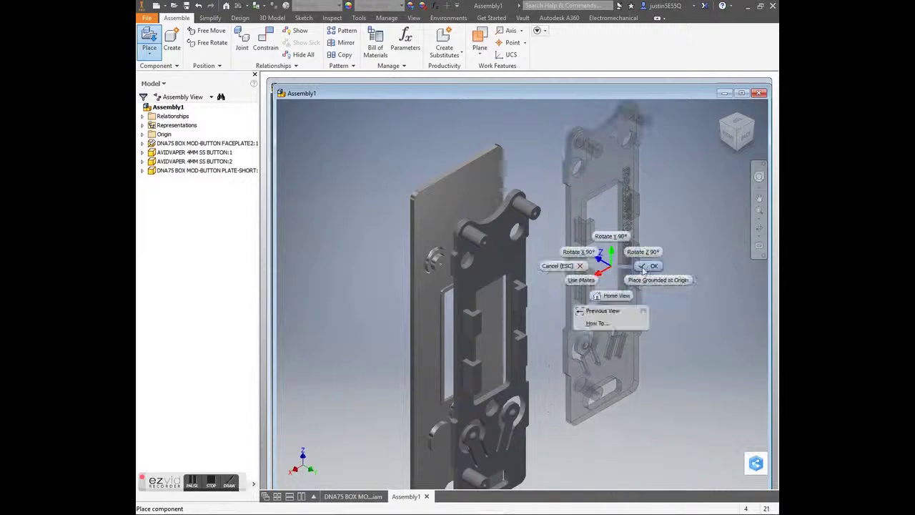
click(608, 292)
Step: Insert the plate's two pins into the faceplate's holes
key(c)
scroll(403, 273, up, 5)
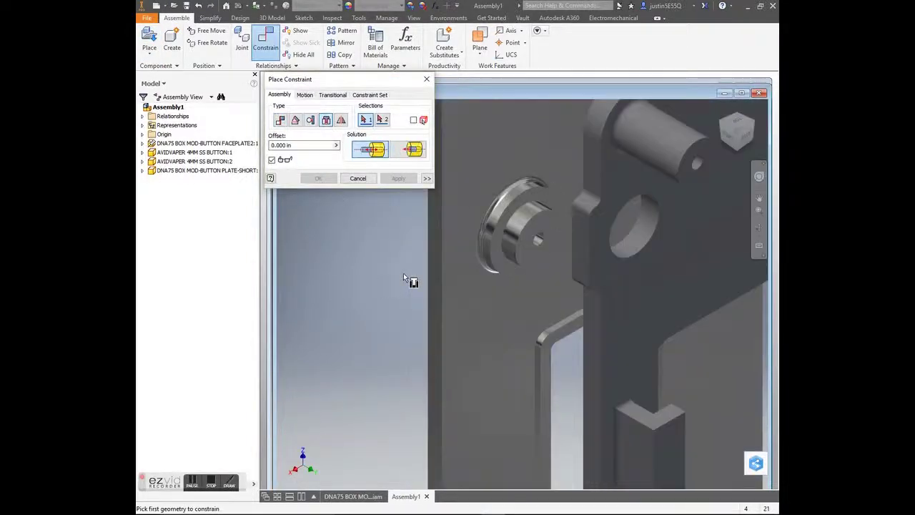
click(520, 214)
click(615, 222)
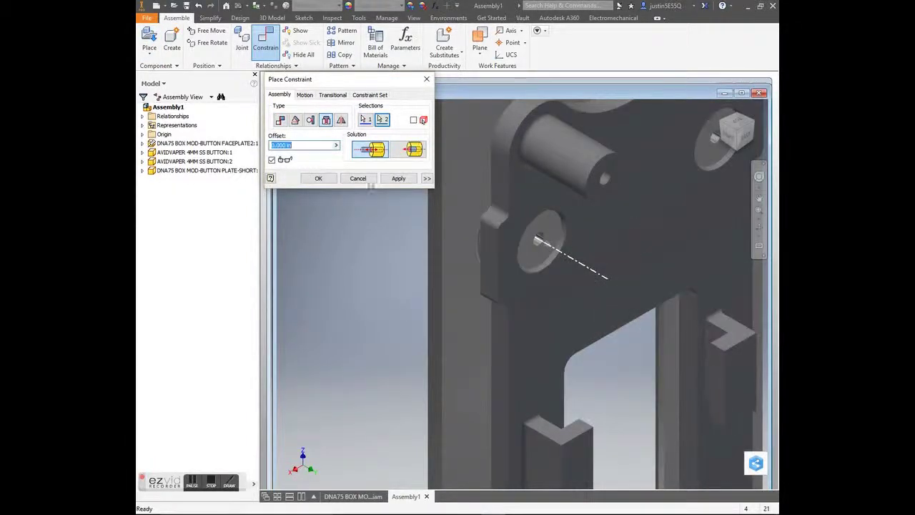
click(319, 178)
scroll(429, 285, down, 5)
drag(443, 243, 482, 284)
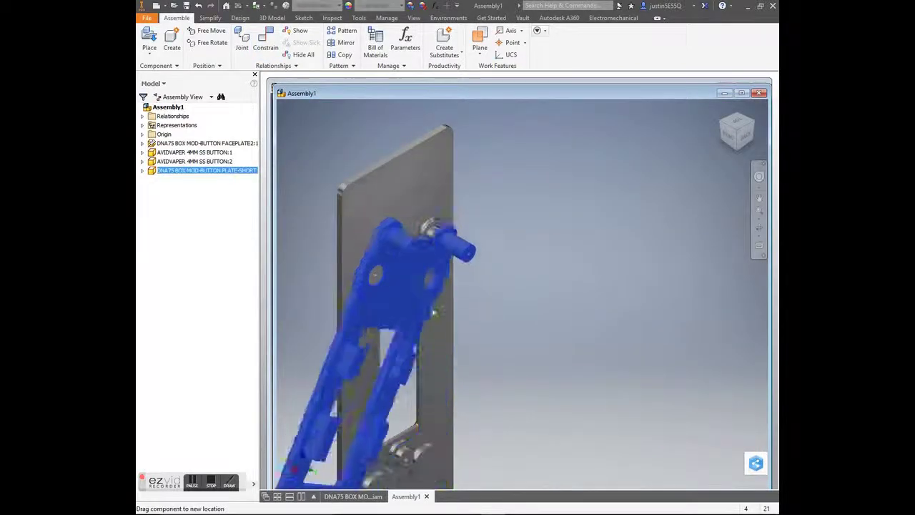
scroll(481, 285, up, 3)
scroll(466, 220, up, 2)
scroll(465, 220, up, 1)
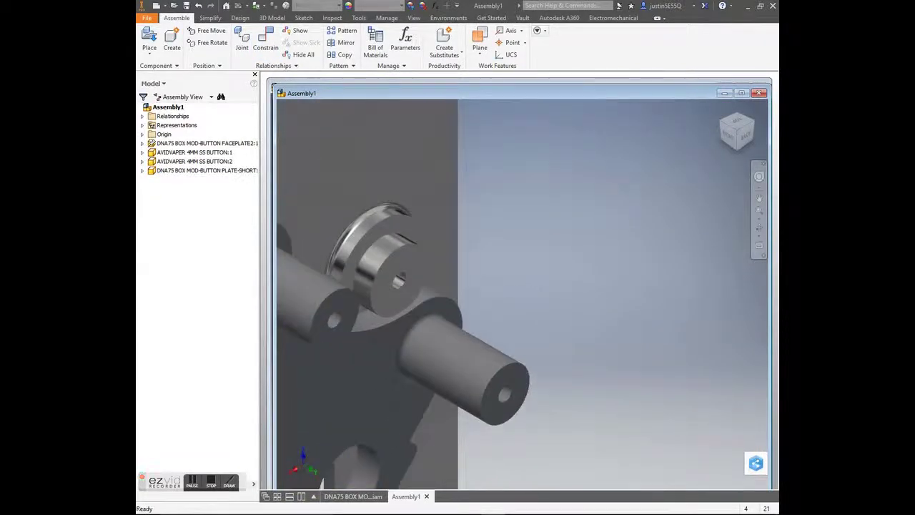
middle_drag(480, 214, 624, 179)
key(c)
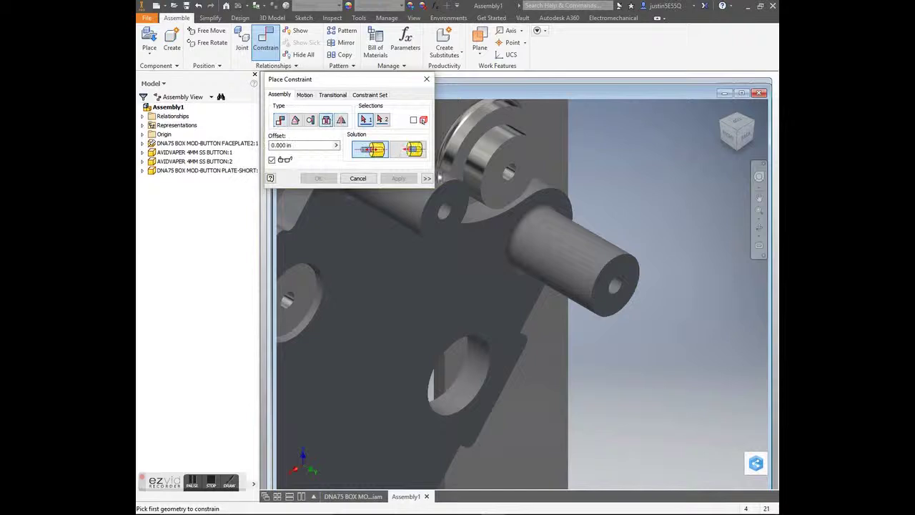
scroll(453, 353, down, 3)
click(439, 377)
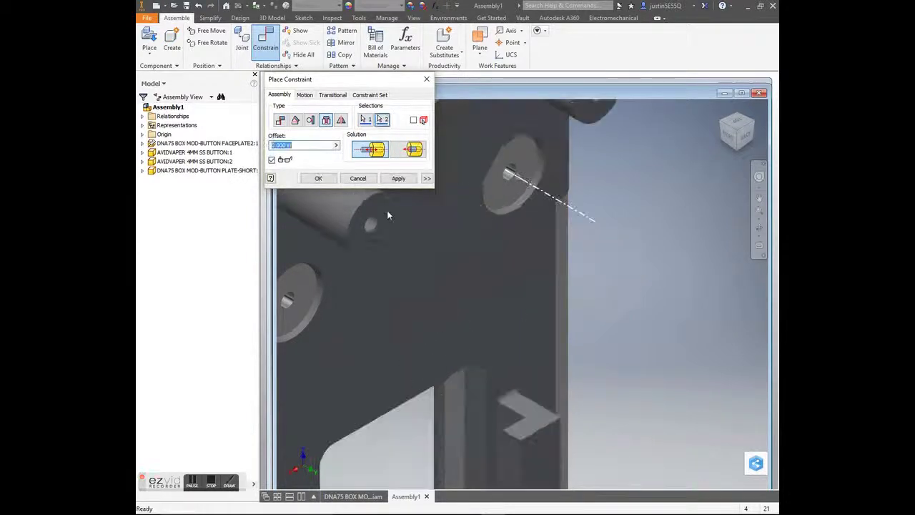
key(F6)
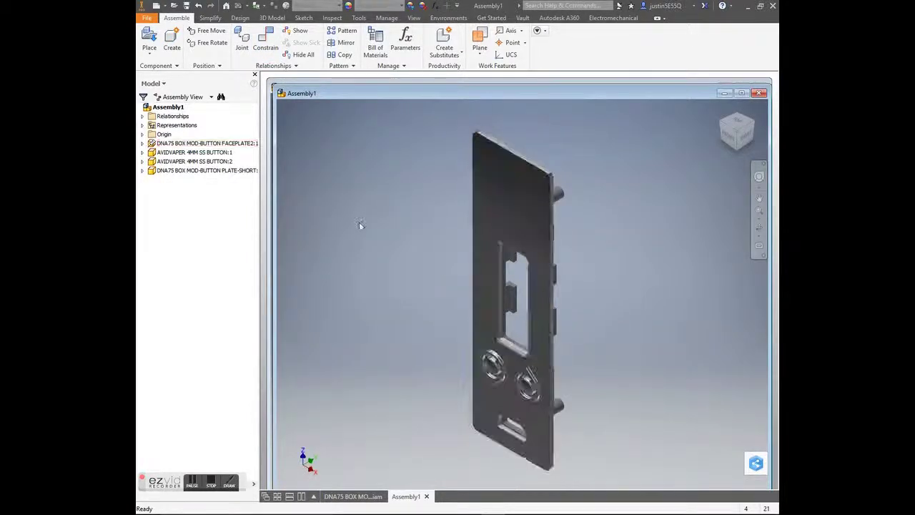
Step: Place the DNA75 SCREEN part beside the faceplate, rotated 90° twice to stand upright
key(p)
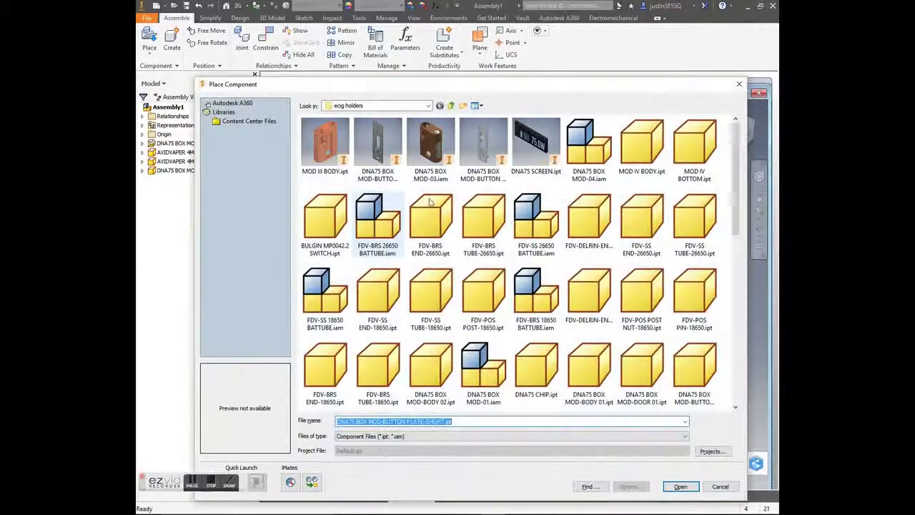
double_click(536, 143)
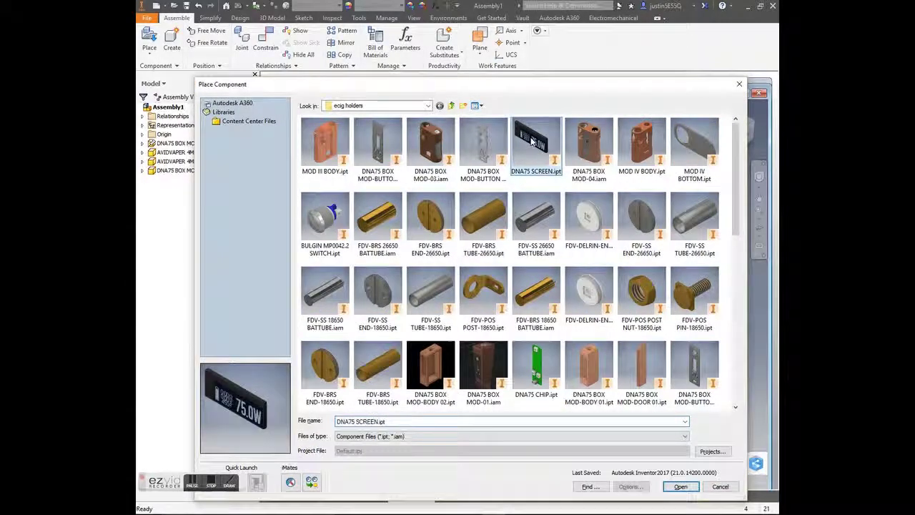
right_click(634, 246)
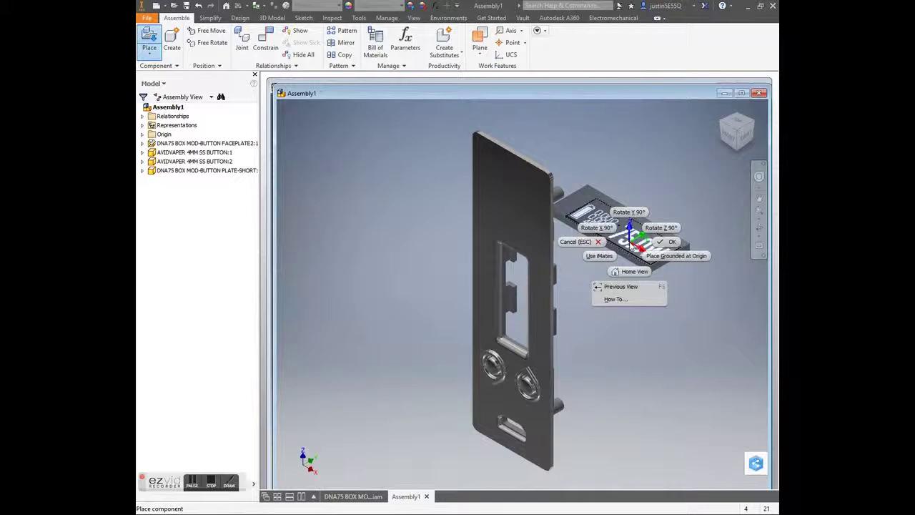
click(630, 212)
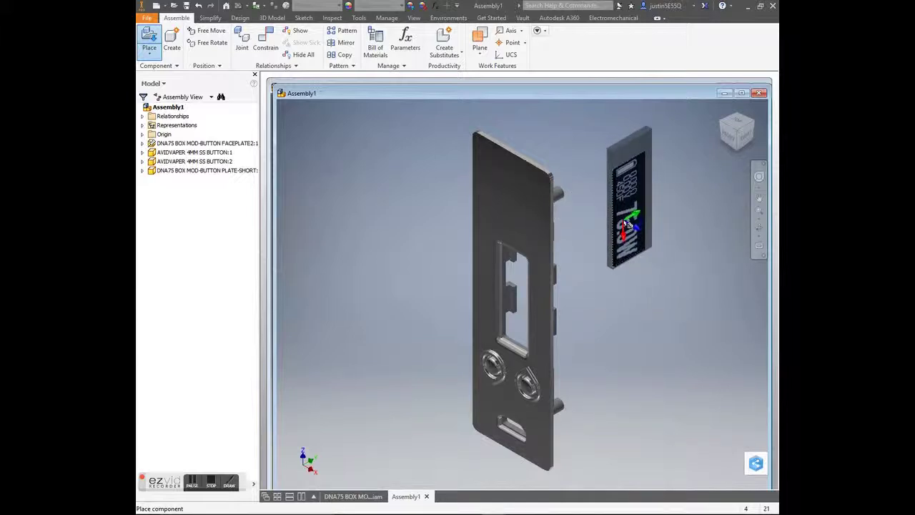
right_click(627, 223)
click(633, 204)
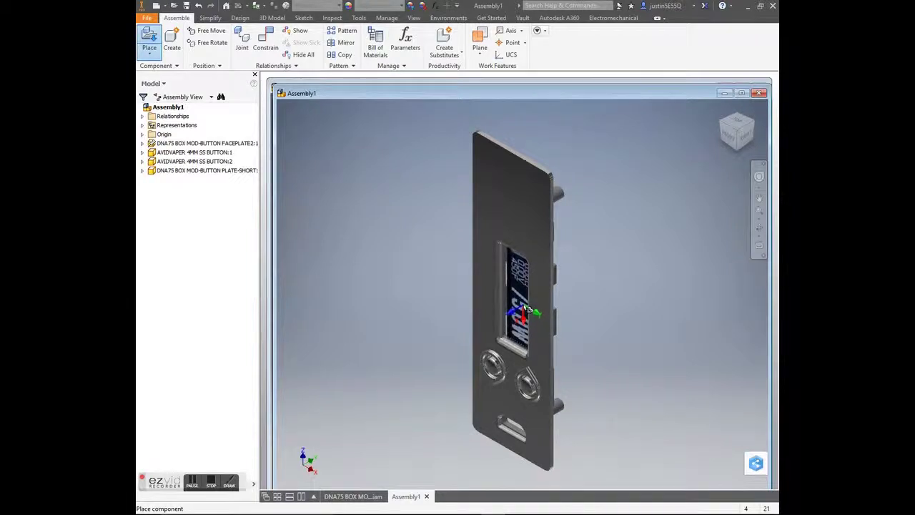
click(525, 308)
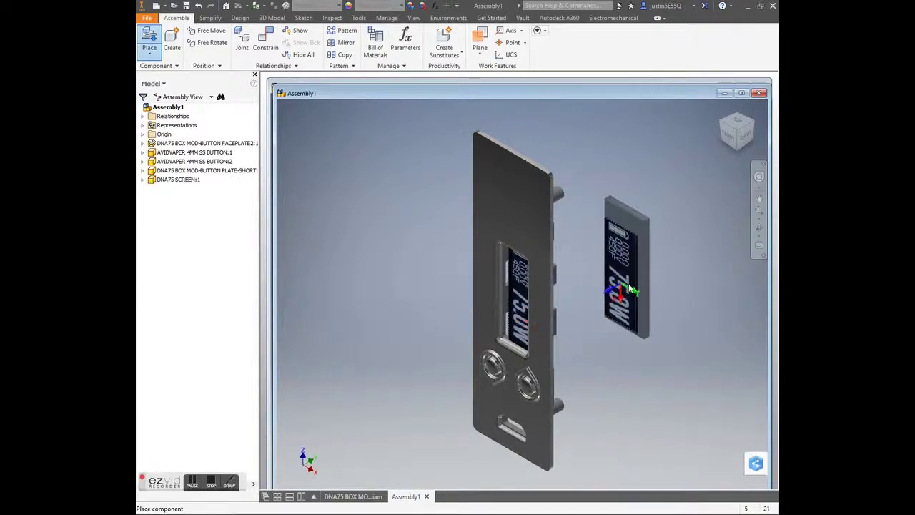
Step: Mate the screen's face to the back of the faceplate with zero offset
key(Escape)
scroll(586, 254, down, 3)
shift+middle_drag(585, 255, 473, 236)
scroll(474, 235, up, 5)
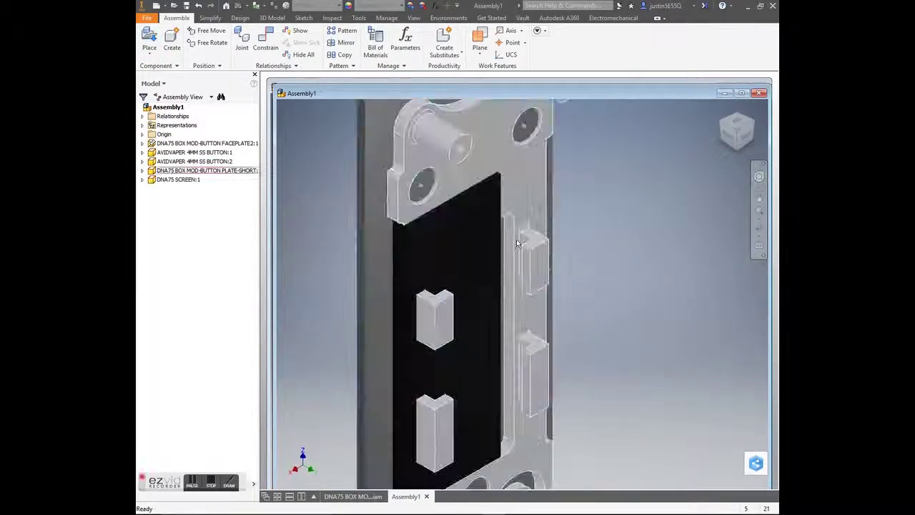
drag(474, 236, 519, 241)
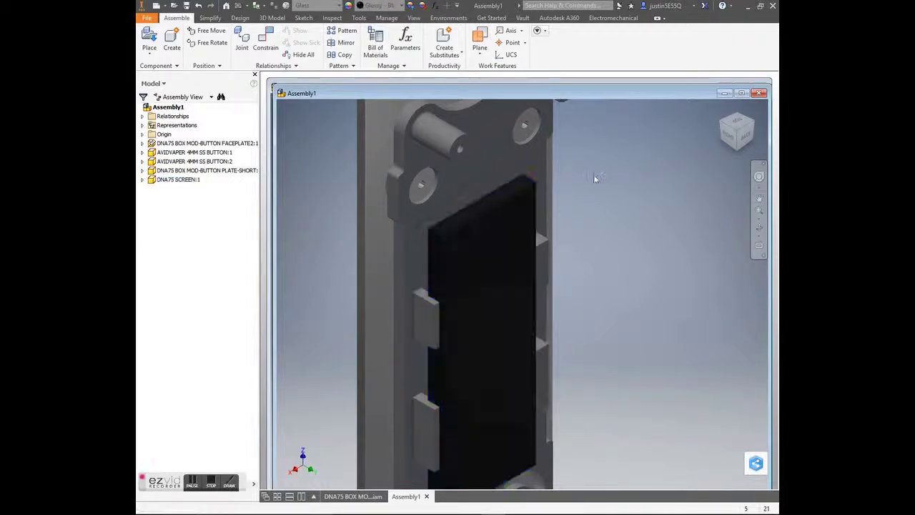
key(c)
click(478, 195)
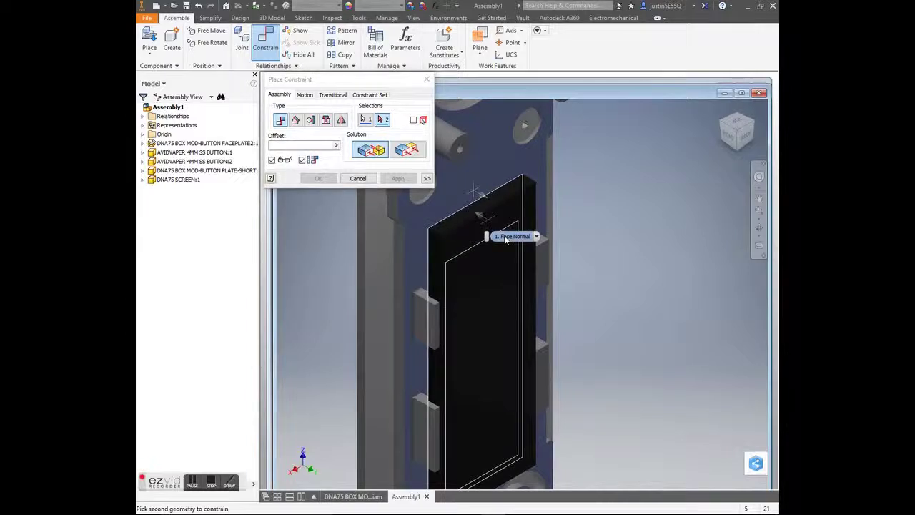
click(504, 237)
text(0)
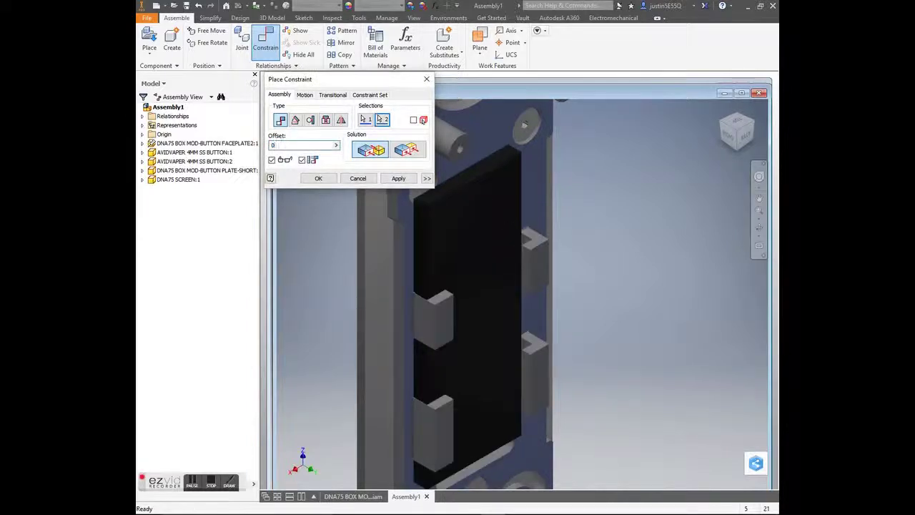
click(398, 178)
scroll(500, 250, up, 5)
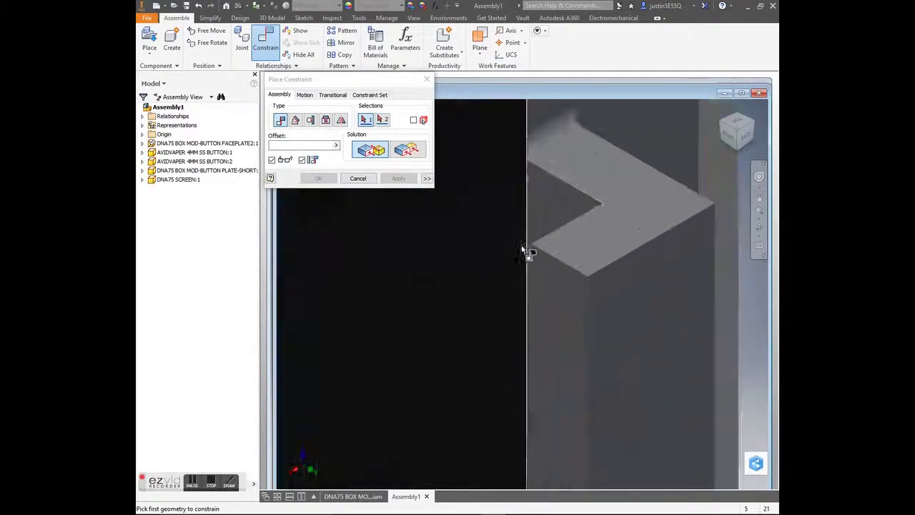
Step: Constrain the screen's edge face to the faceplate's edge face with a .01 offset
click(551, 212)
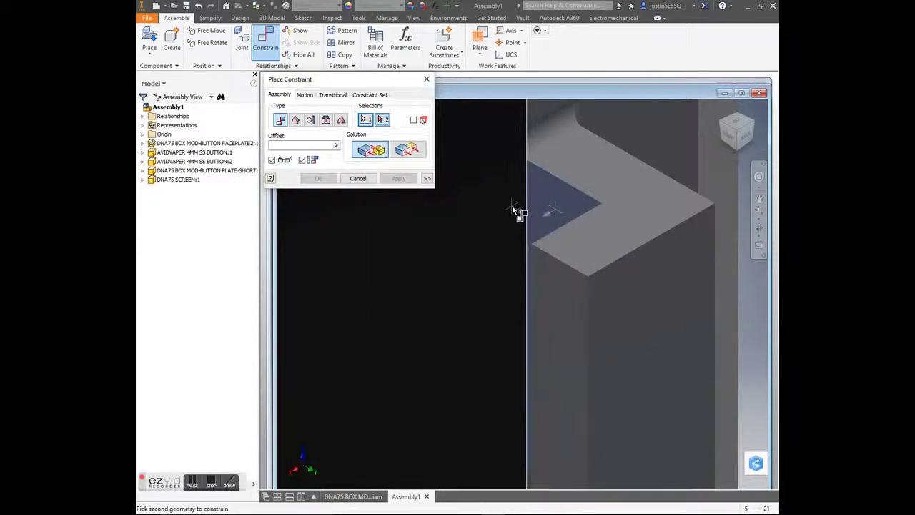
click(528, 227)
text(.05)
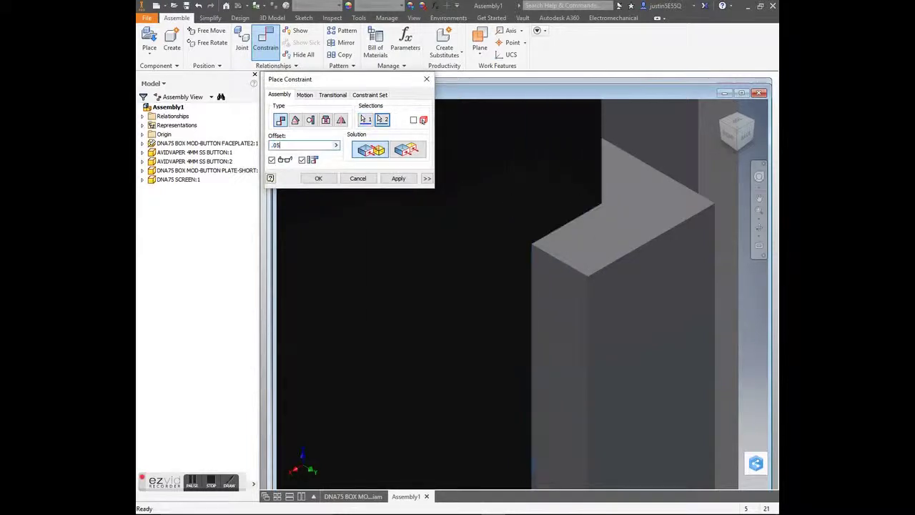
scroll(531, 219, down, 5)
scroll(470, 286, up, 3)
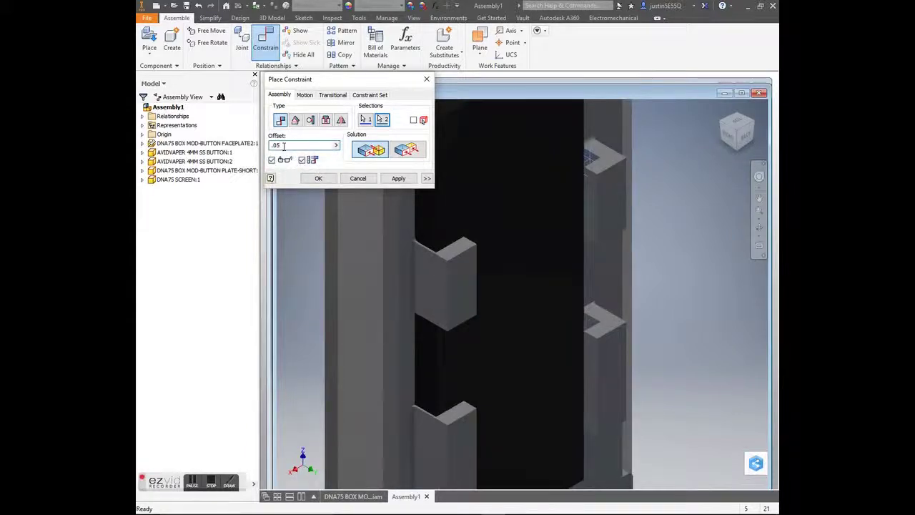
key(BackSpace)
text(1)
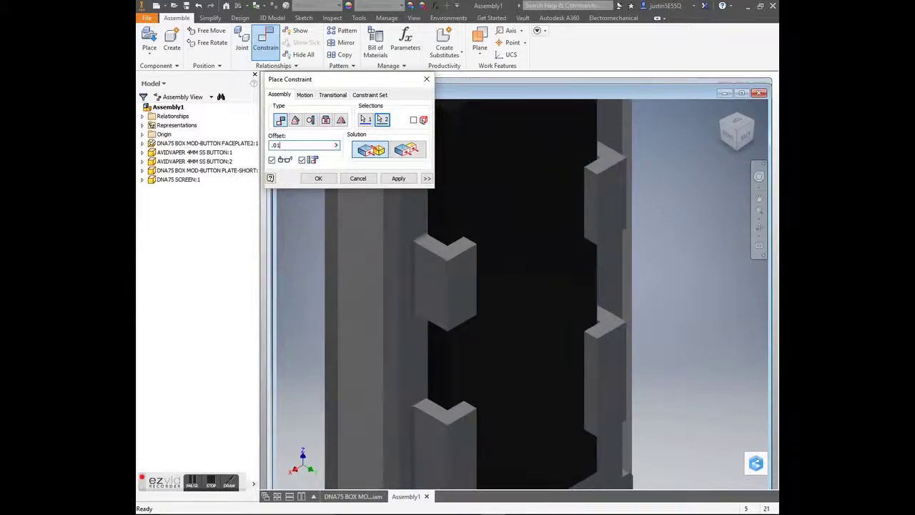
click(398, 178)
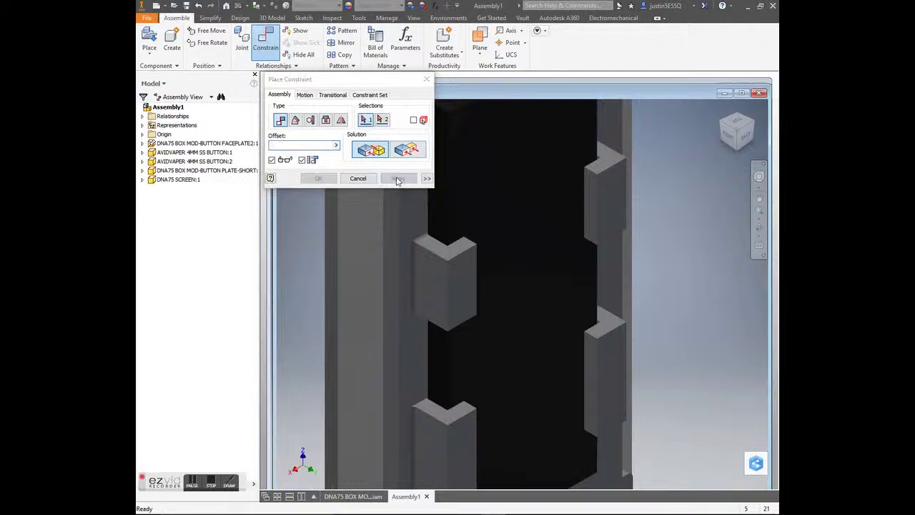
click(724, 131)
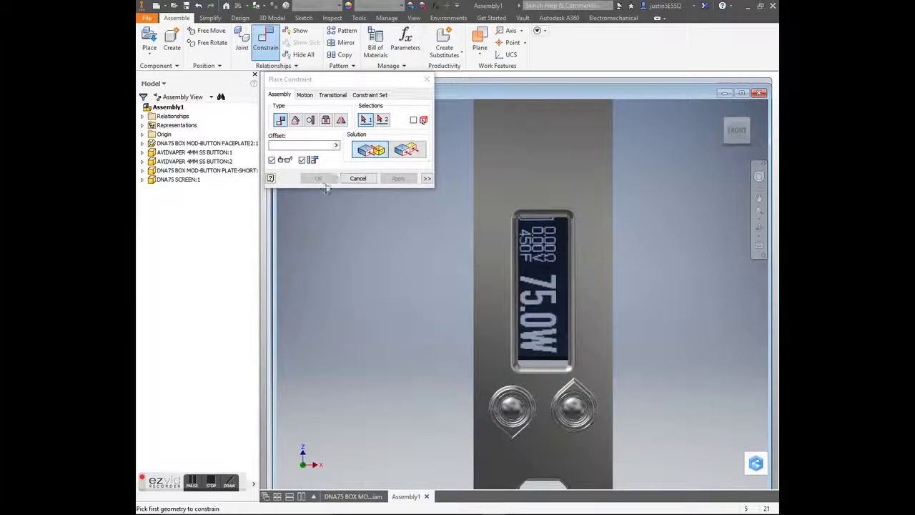
click(352, 182)
scroll(533, 303, up, 3)
Step: Test the screen's remaining movement, then flush its top face with the faceplate
click(544, 305)
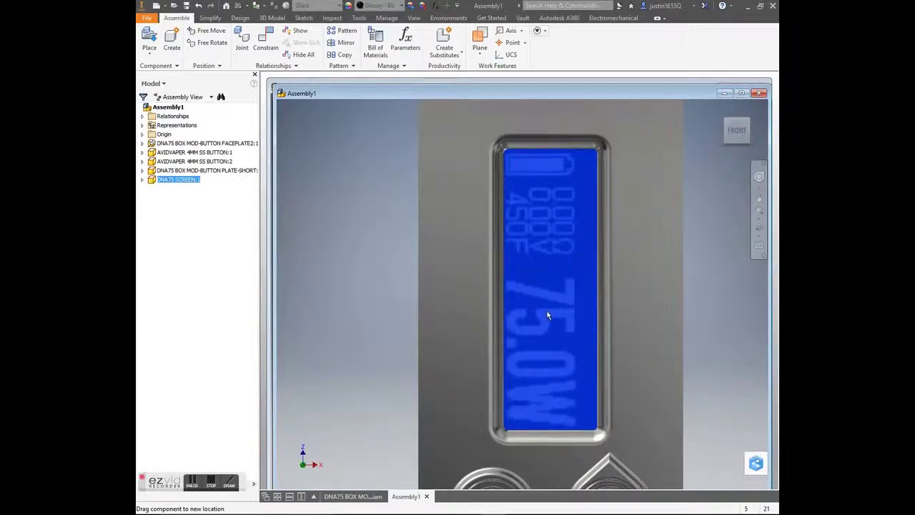
drag(544, 304, 548, 315)
key(Escape)
click(754, 124)
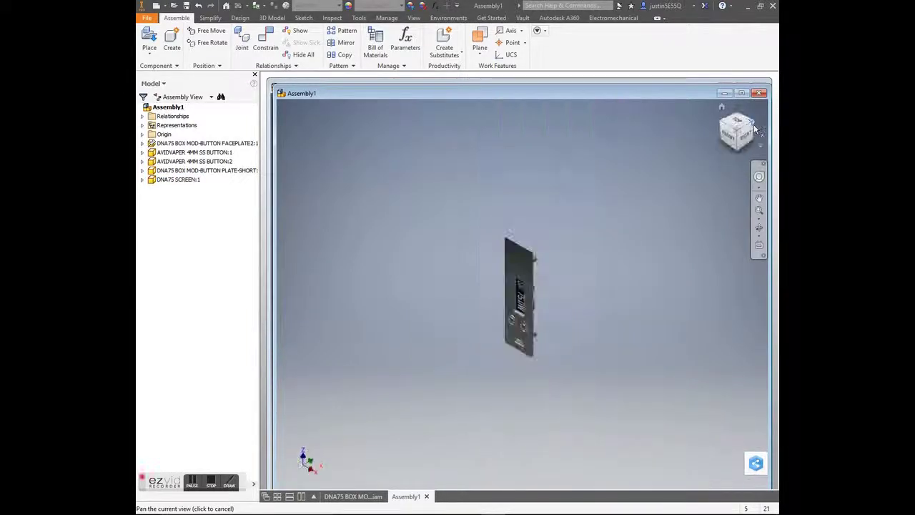
scroll(586, 281, up, 5)
key(c)
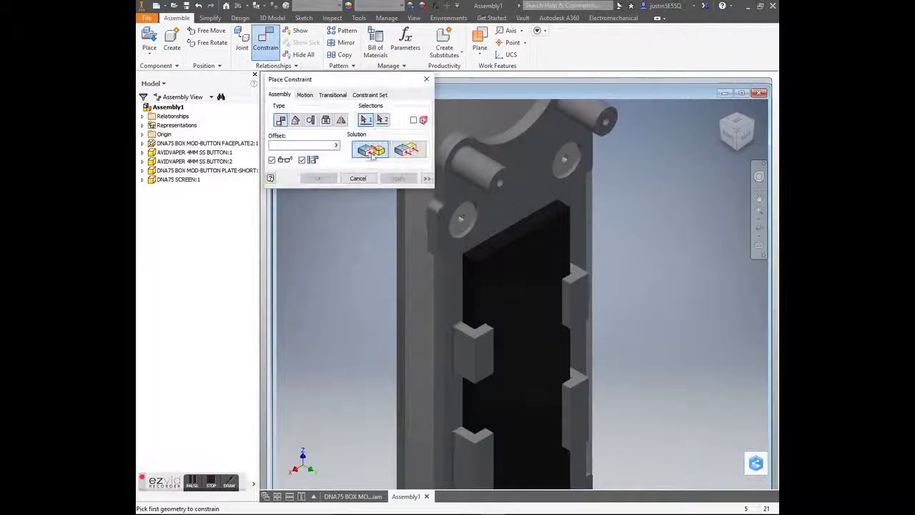
click(472, 338)
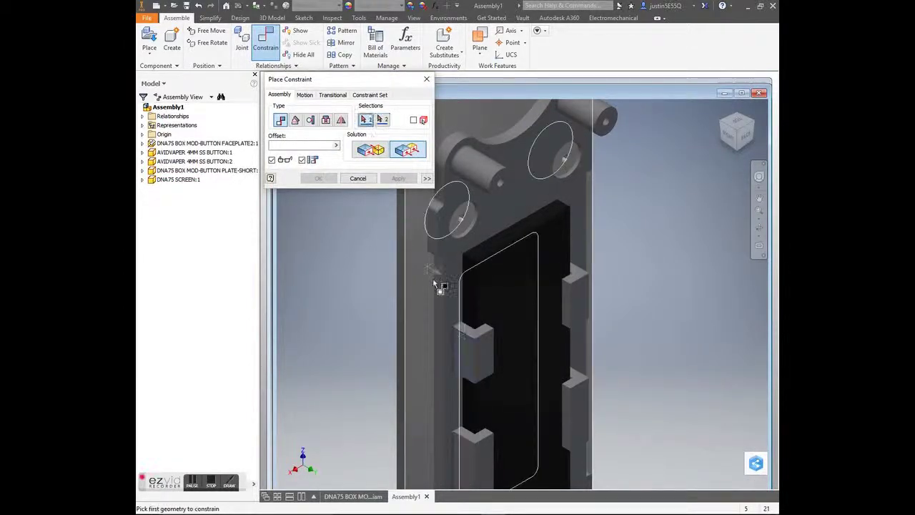
click(482, 245)
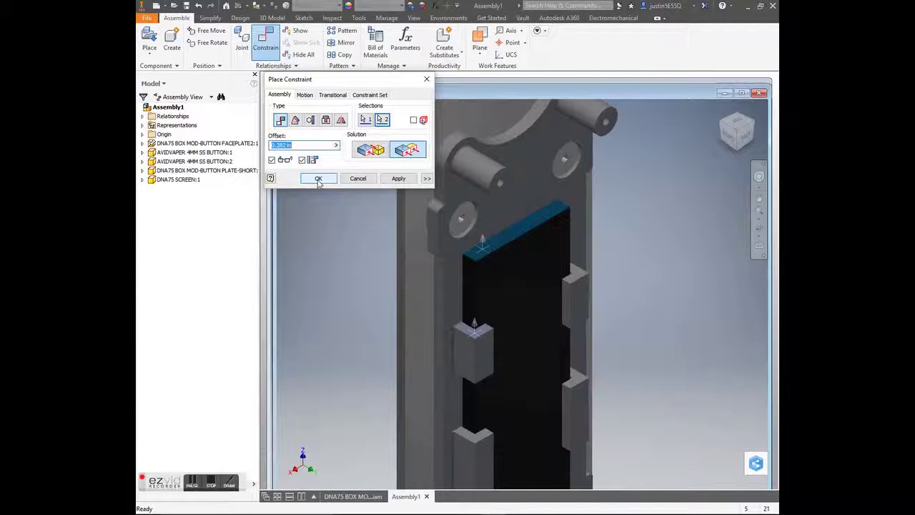
click(319, 179)
scroll(341, 256, down, 5)
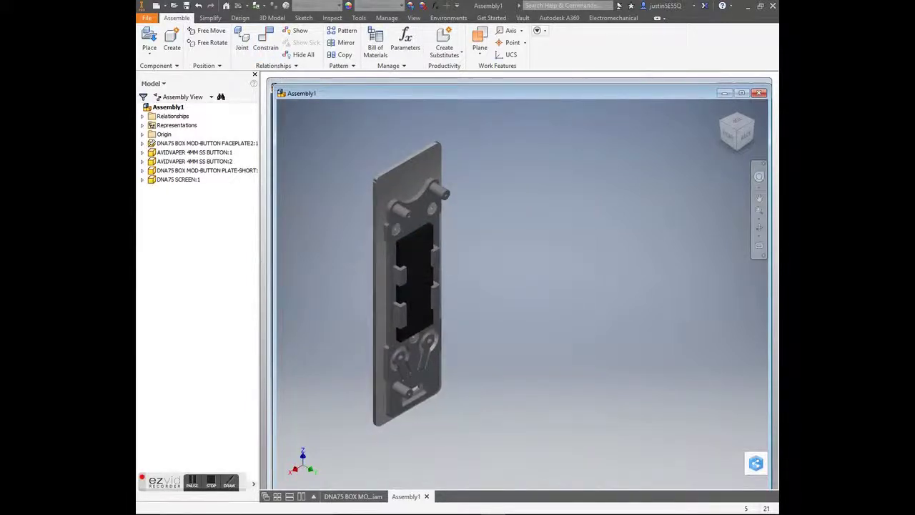
Step: Place one DNA75 CHIP board rotated 90° about X
key(p)
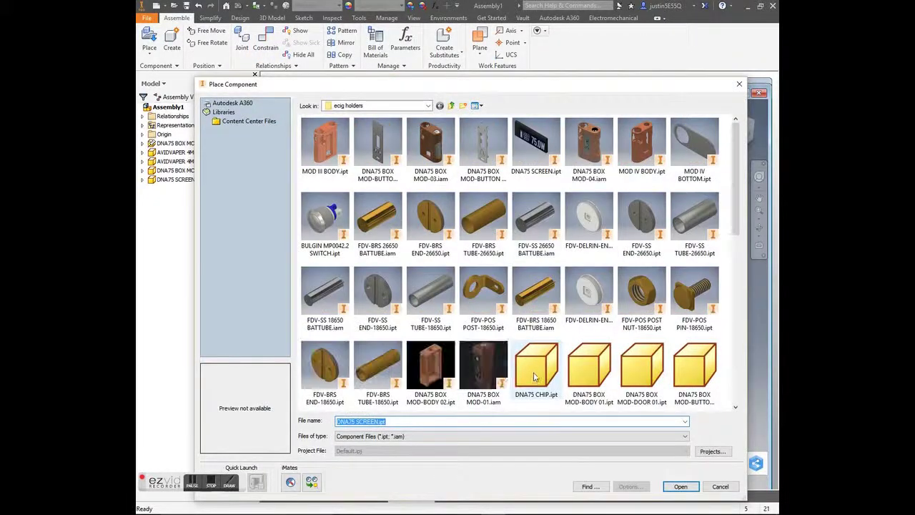
double_click(538, 377)
right_click(581, 313)
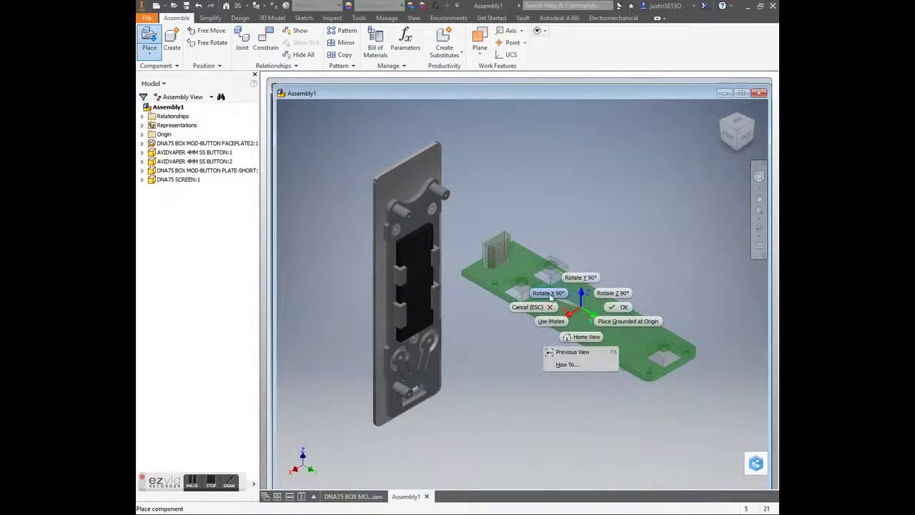
click(550, 297)
click(436, 299)
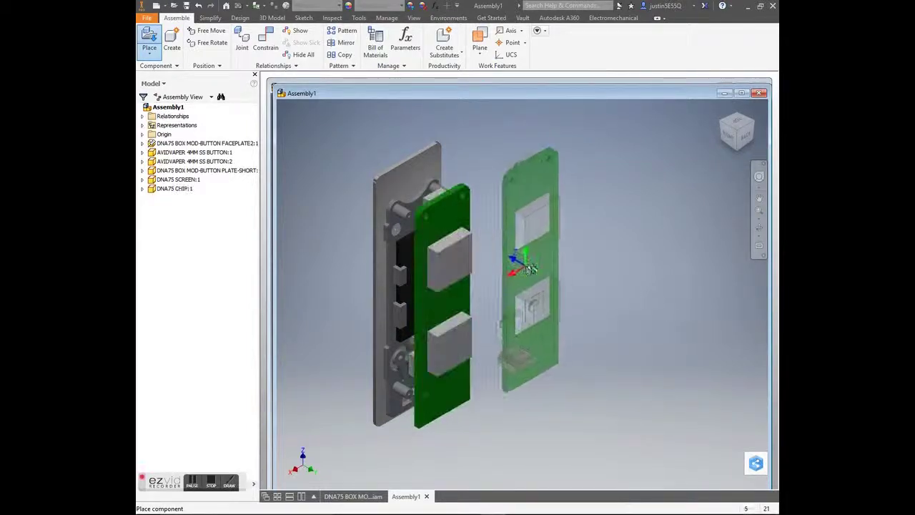
right_click(529, 268)
click(523, 321)
scroll(415, 222, down, 5)
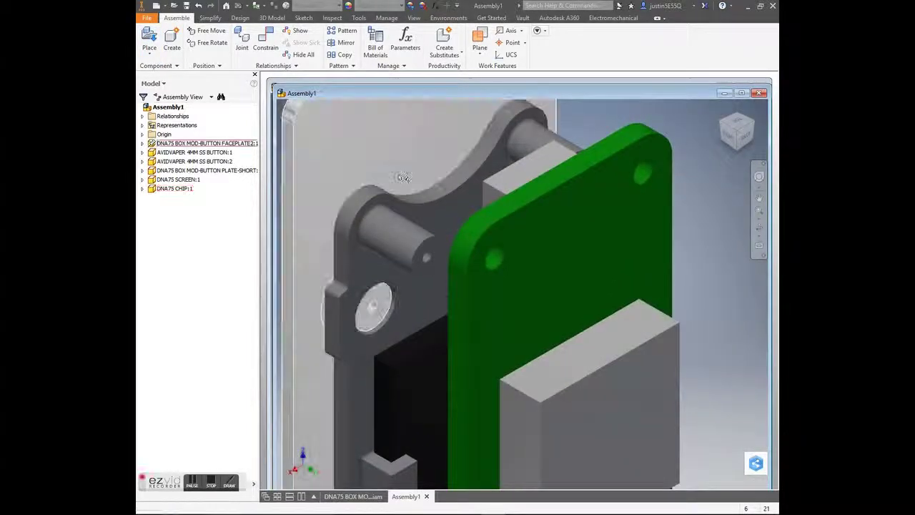
Step: Insert two faceplate pins into the chip board's holes
key(c)
click(428, 257)
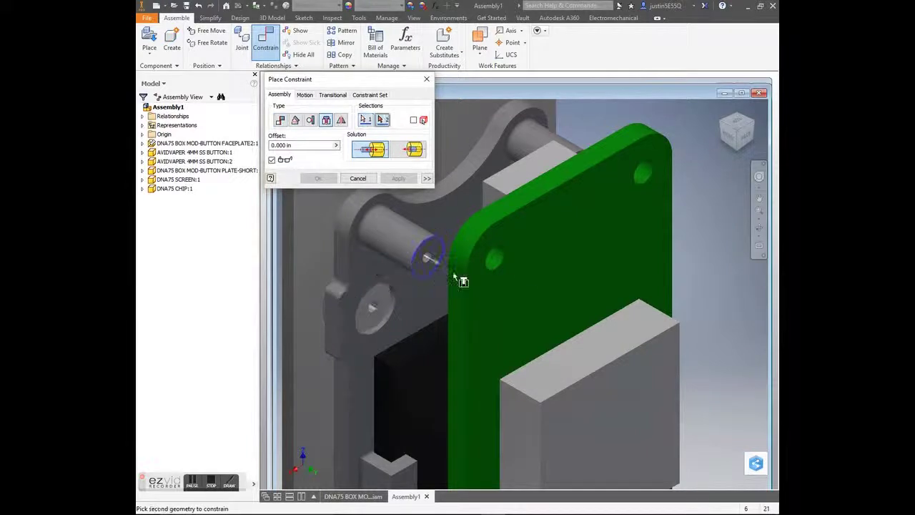
click(492, 259)
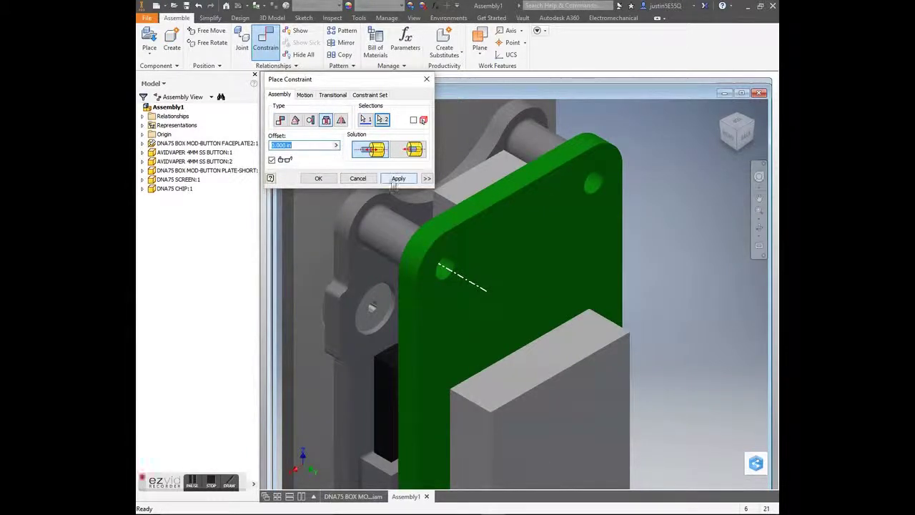
click(318, 178)
drag(593, 271, 621, 154)
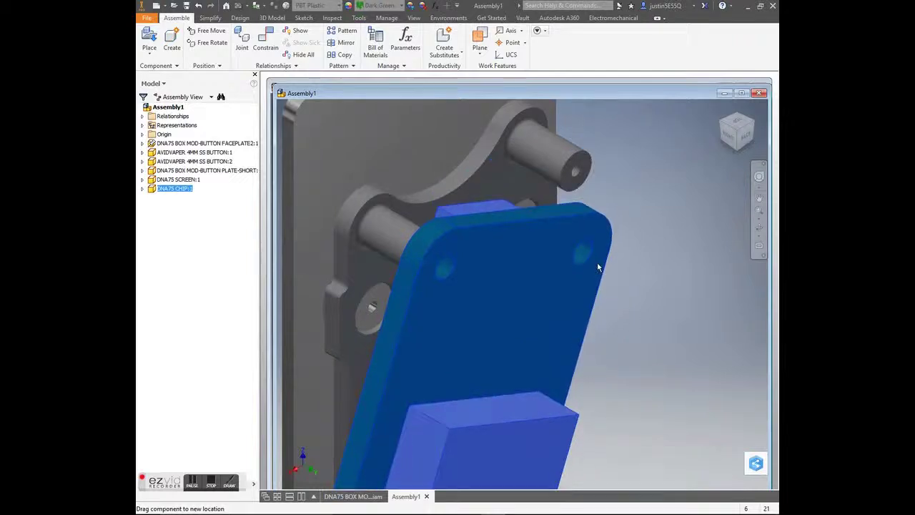
key(c)
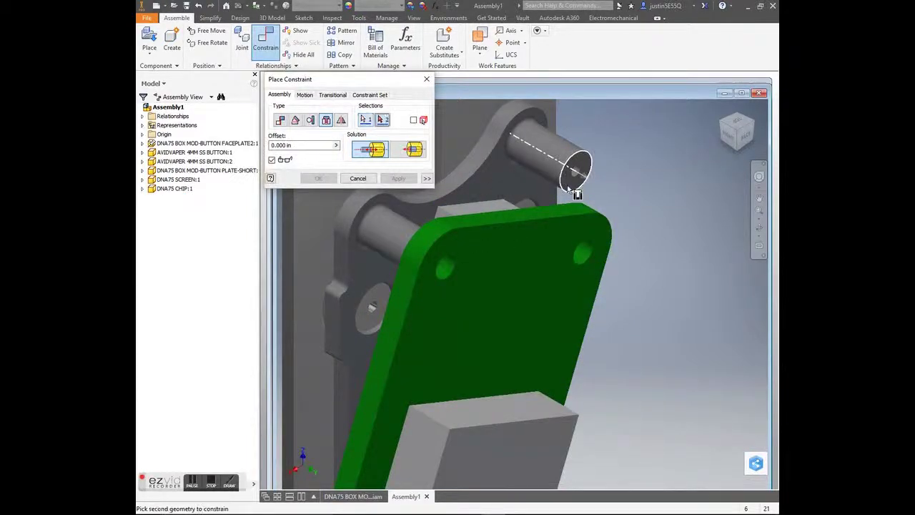
click(575, 174)
click(565, 241)
key(Return)
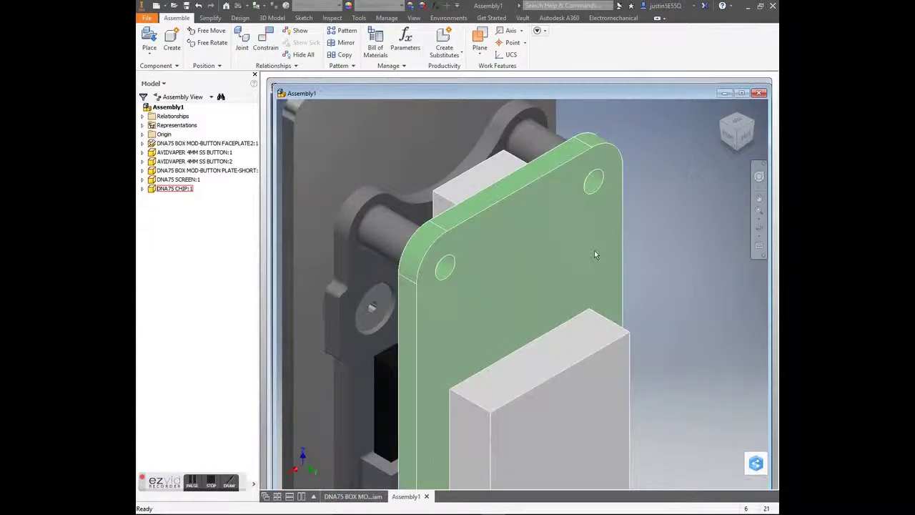
key(F6)
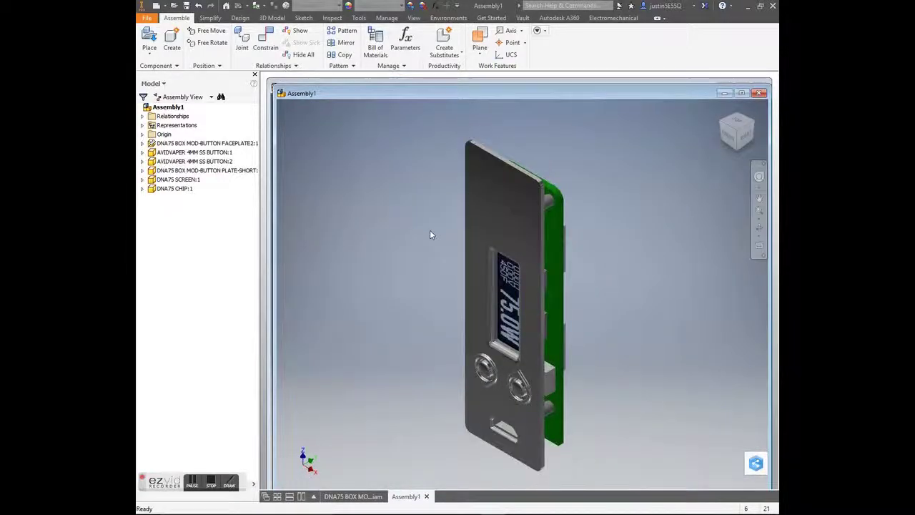